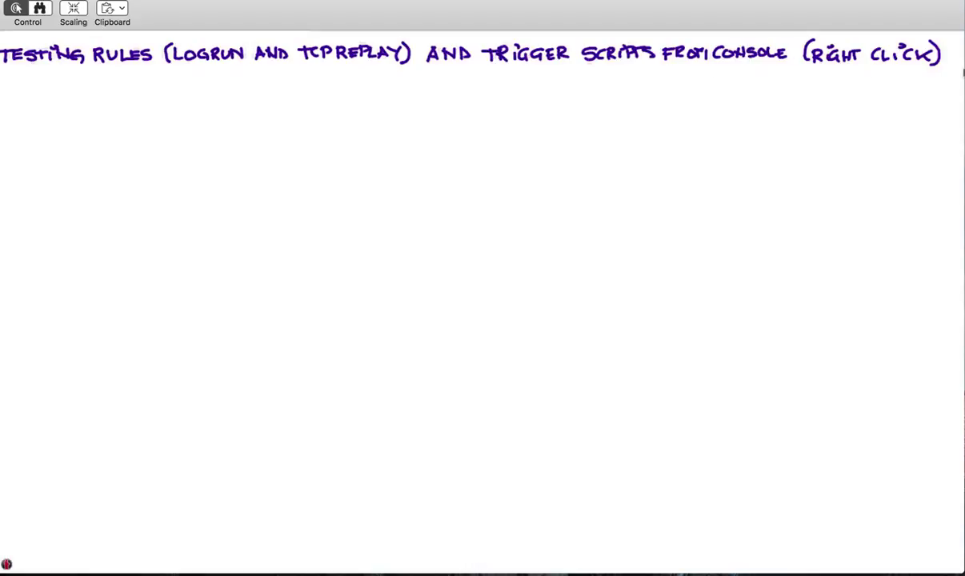
- Switch to the text editor to review the sample log lines in VPN_Log.txt, and return to the whiteboard
key("super+Tab")
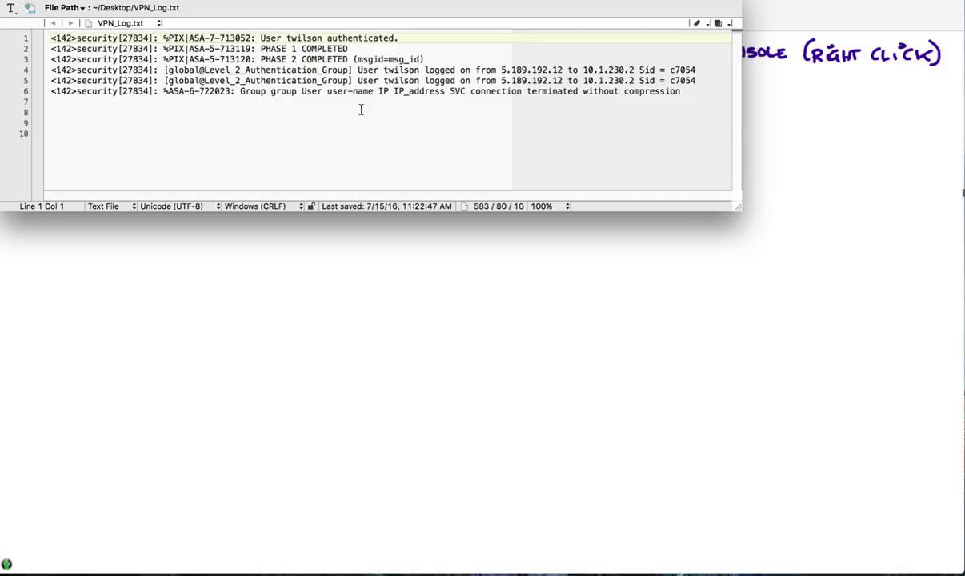
key("super+Tab")
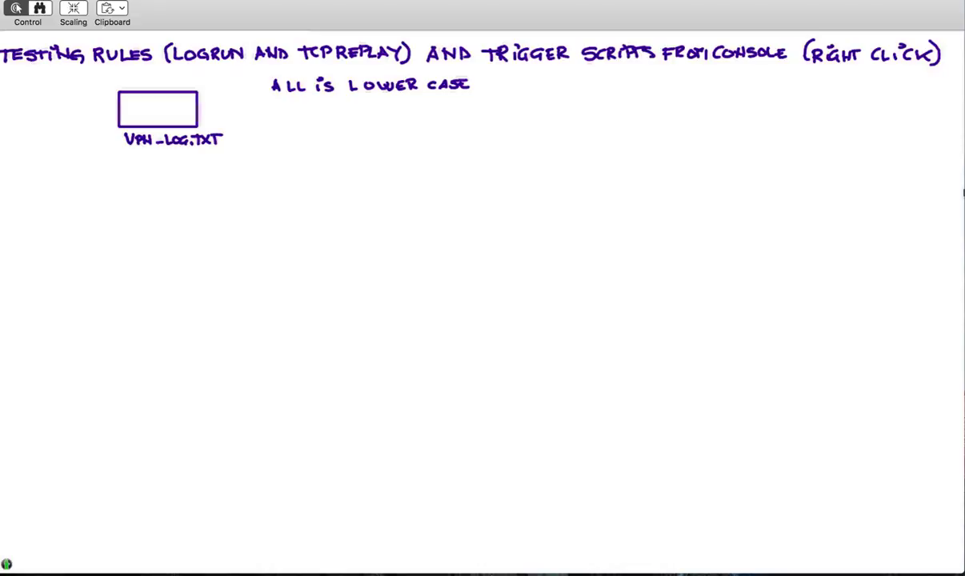
- Draw an arrow from the VPN_LOG.TXT box to a handwritten /DEMO/VPN path and label the arrow FILEZILA
mouse_move(115, 118)
left_mouse_down()
mouse_move(85, 150)
mouse_move(141, 172)
mouse_move(158, 204)
mouse_move(164, 198)
mouse_move(125, 227)
mouse_move(173, 223)
left_mouse_up()
left_click_drag(177, 214, 178, 224)
mouse_move(187, 213)
left_mouse_down()
mouse_move(196, 227)
mouse_move(215, 212)
mouse_move(243, 212)
left_mouse_up()
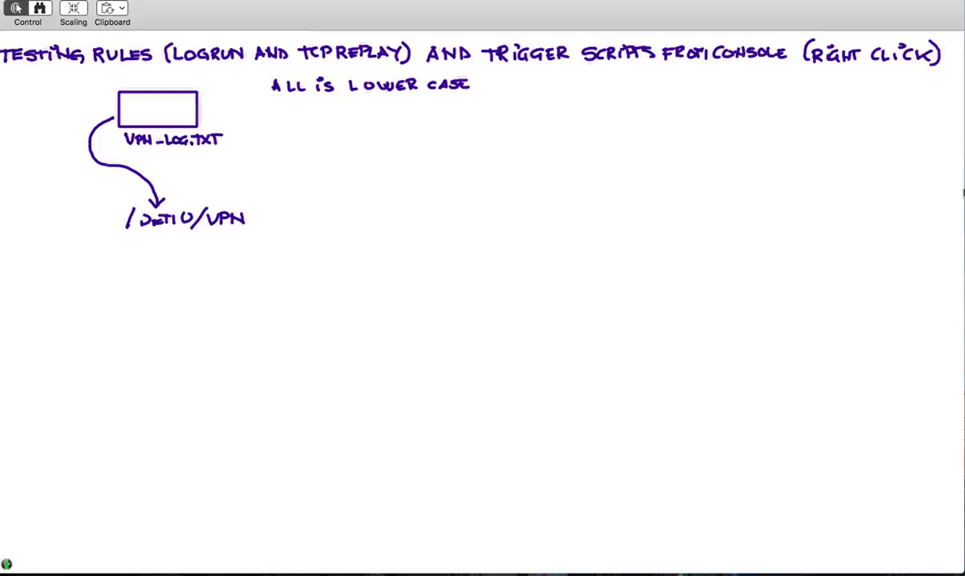
mouse_move(168, 173)
left_mouse_down()
mouse_move(167, 185)
mouse_move(176, 171)
mouse_move(197, 184)
mouse_move(226, 184)
mouse_move(228, 172)
mouse_move(252, 185)
left_mouse_up()
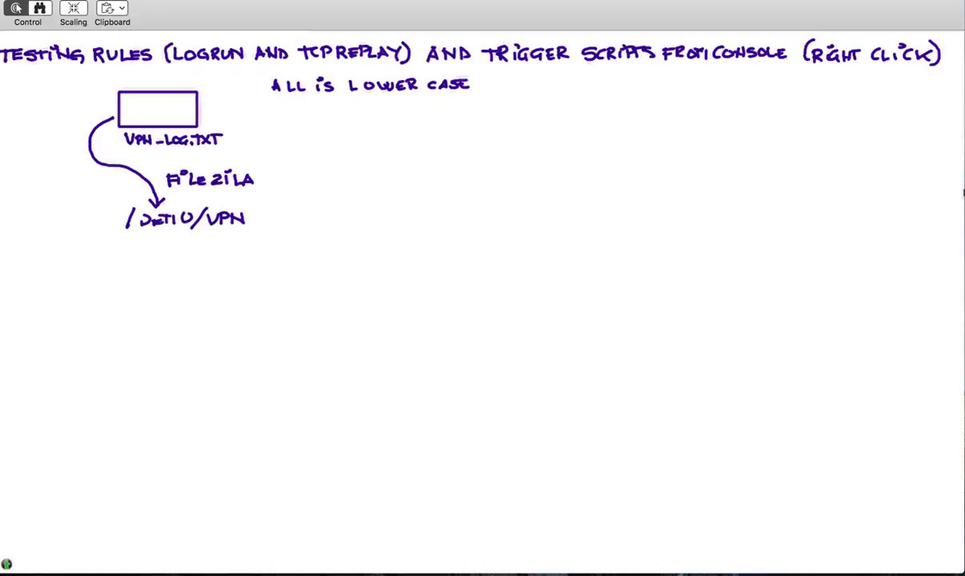
- Switch to the terminal and display the contents of vpn.sh with cat, comparing it with VPN_Log.txt
key("super+Tab")
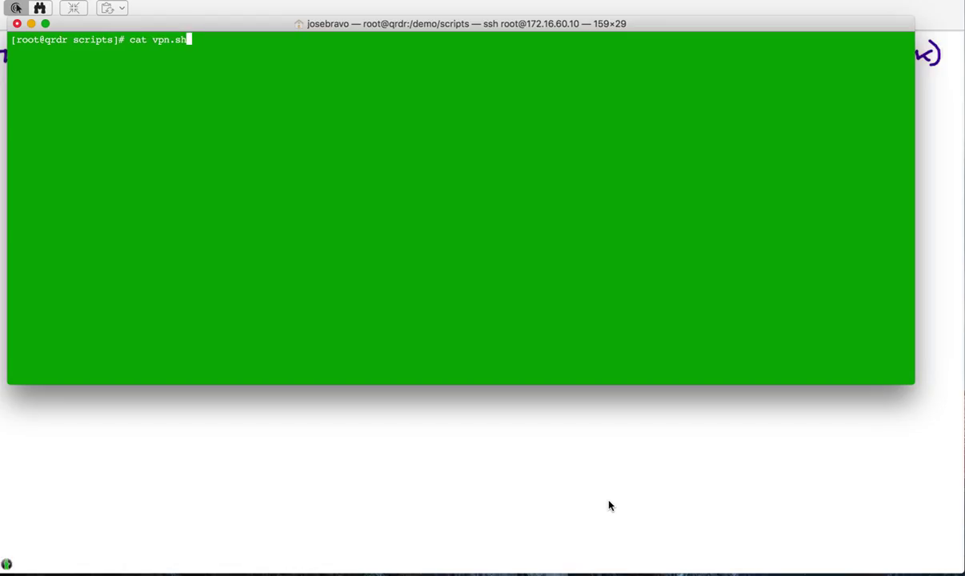
key("Return")
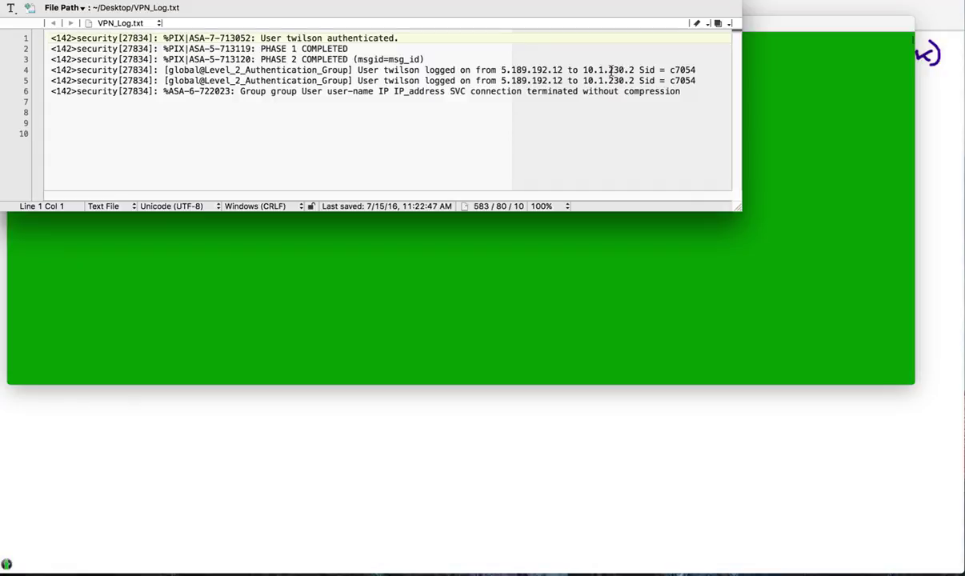
key("super+Tab")
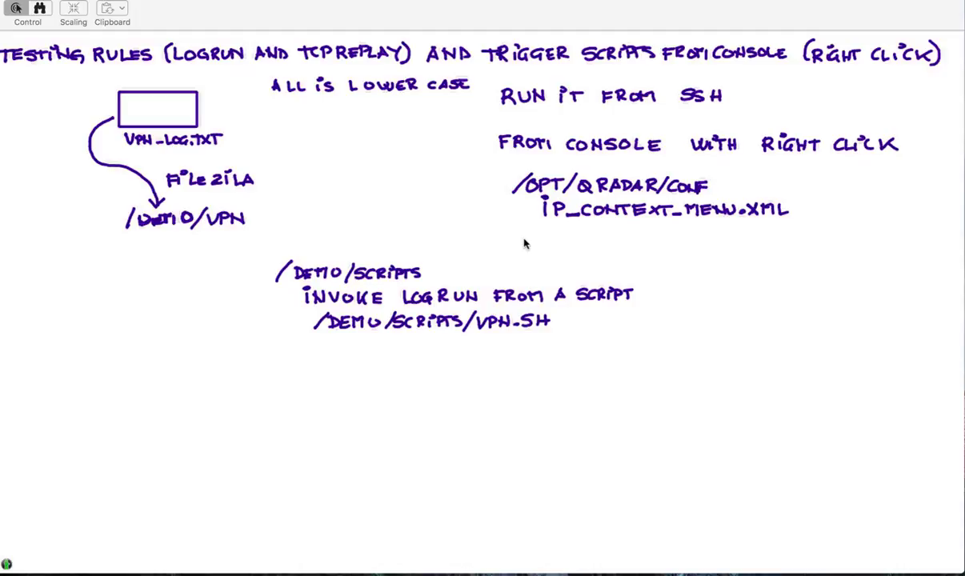
- Open /opt/qradar/conf/ip_context_menu.xml in nano and examine the menu entries that call the scripts, especially vpnlogs
key("super+Tab")
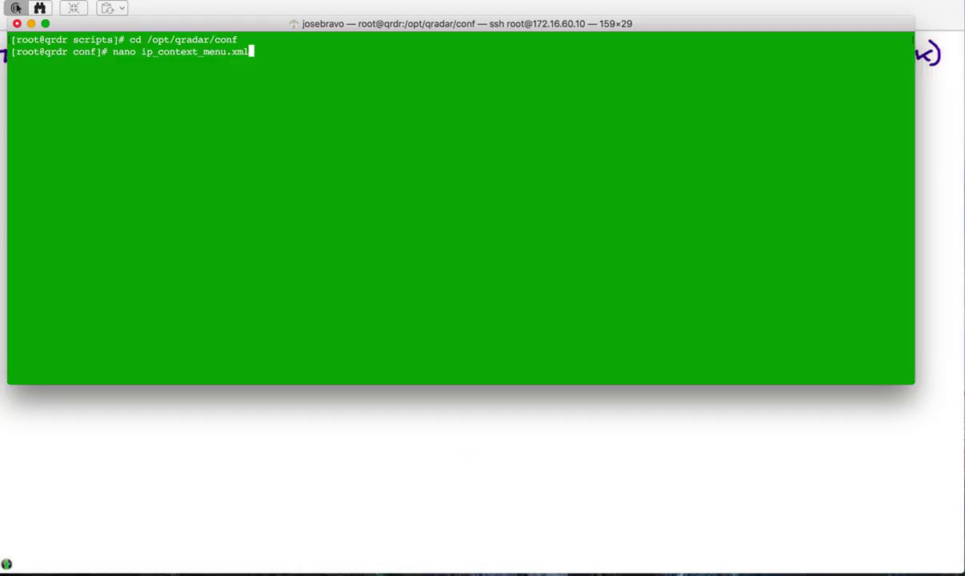
key("Return")
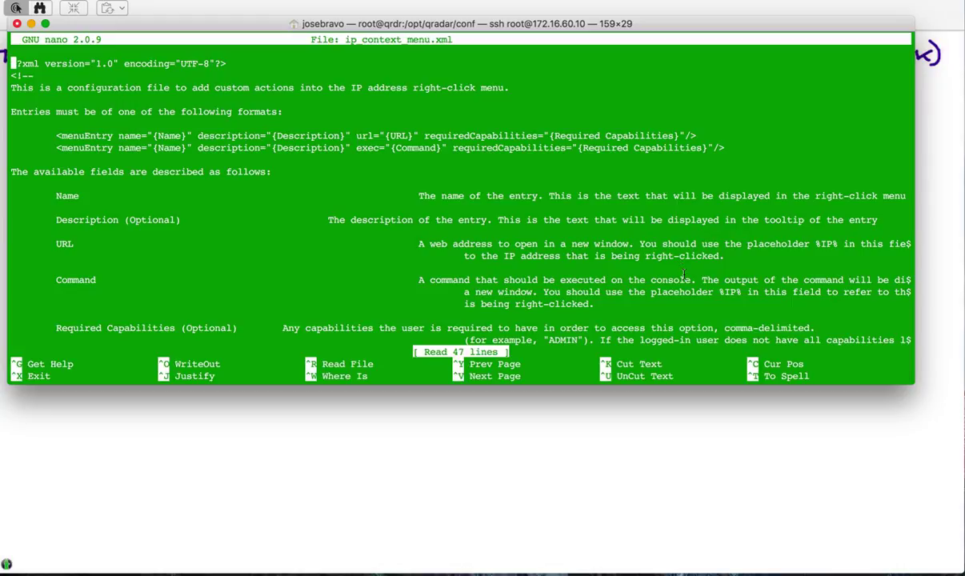
key("Down")
key("Down")
key("Down")
key("Down")
key("Down")
key("Down")
key("Down")
key("Down")
key("Down")
key("Down")
key("Down")
key("Down")
key("Down")
key("Down")
key("Down")
key("Down")
key("Down")
key("Down")
key("Down")
key("Down")
key("Down")
key("Down")
key("Down")
key("Down")
key("Down")
key("Down")
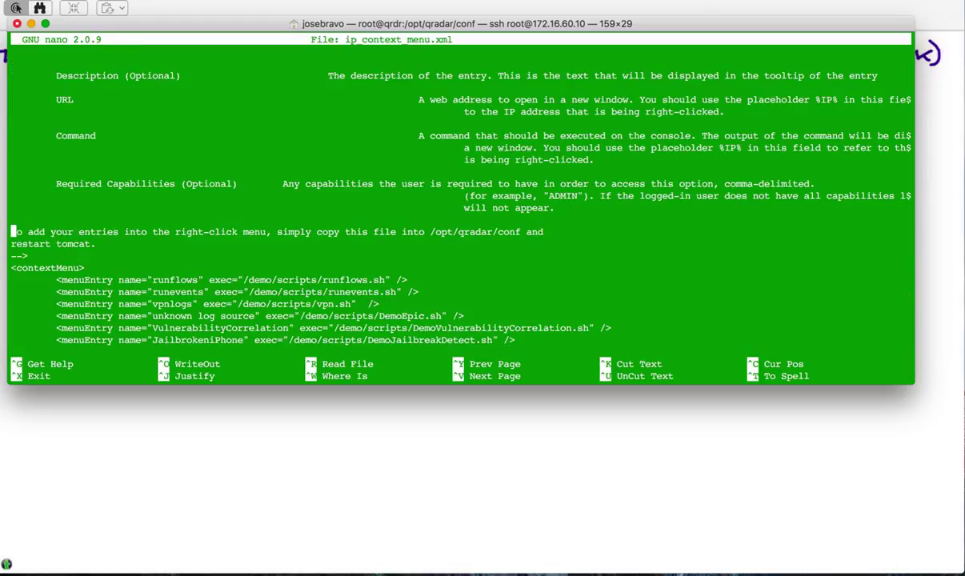
key("Down")
key("Down")
key("Down")
key("Down")
key("Right")
key("Right")
key("Down")
key("Down")
key("Right")
key("Left")
key("Left")
key("Left")
key("Left")
key("Right")
key("Right")
key("Right")
key("Right")
key("Right")
key("Right")
key("Right")
key("Right")
key("Right")
key("Right")
key("Right")
key("Right")
key("Right")
key("Right")
key("Right")
key("Right")
key("Right")
key("Right")
key("Right")
key("Right")
key("Right")
key("Right")
key("Right")
key("Right")
key("Right")
key("Right")
key("Right")
key("Right")
key("Right")
key("Right")
key("Right")
key("Right")
key("Right")
key("Right")
key("Right")
key("Right")
key("Right")
key("Right")
key("Right")
key("Right")
key("Right")
key("Right")
key("Right")
key("Right")
key("Right")
key("Right")
key("Right")
key("Right")
key("Right")
key("Right")
key("Right")
- Switch to the QRadar console in the browser and show the Advanced options of the Admin page
left_click(648, 406)
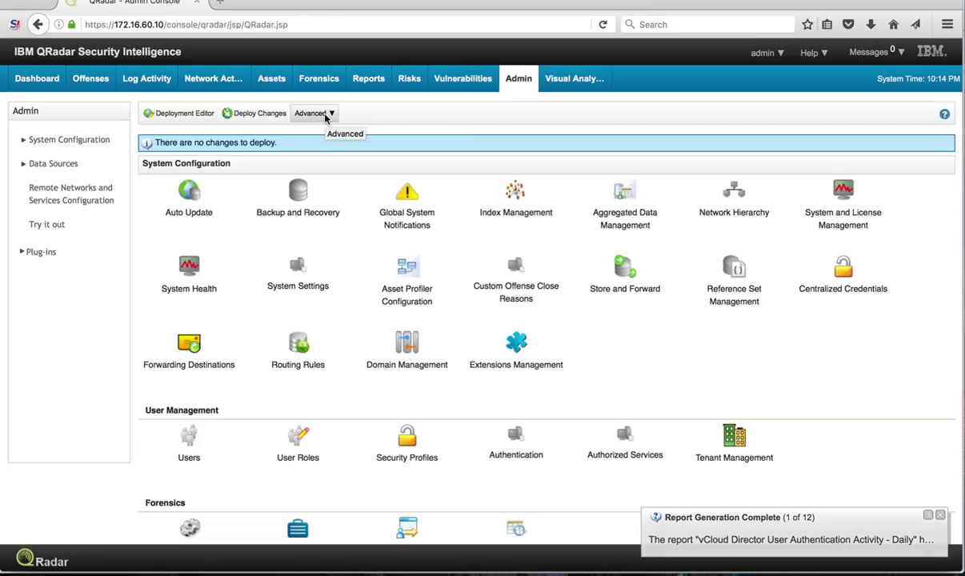
left_click(327, 114)
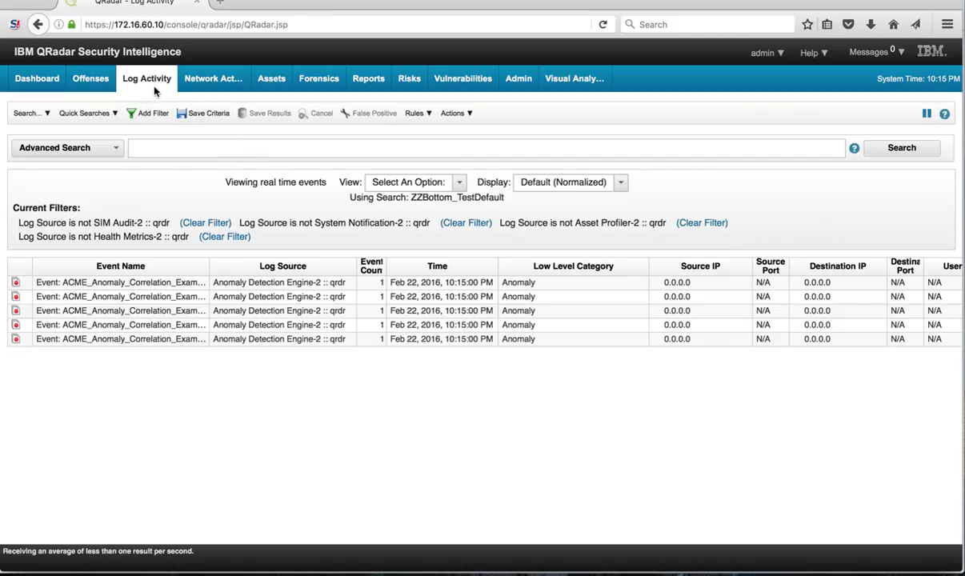
- Run the vpnlogs plugin option on the first Log Activity event's source IP and minimize the command window
right_click(707, 284)
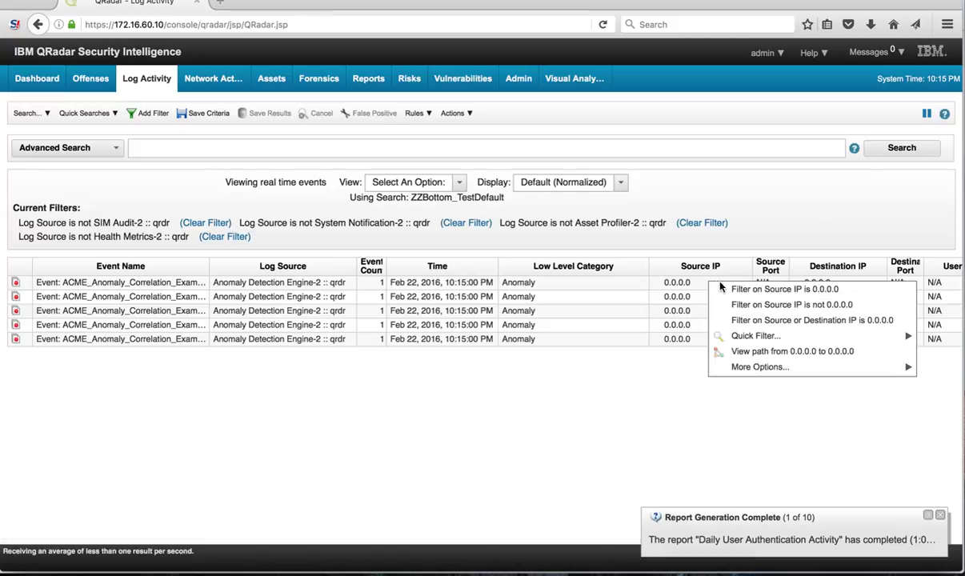
mouse_move(749, 371)
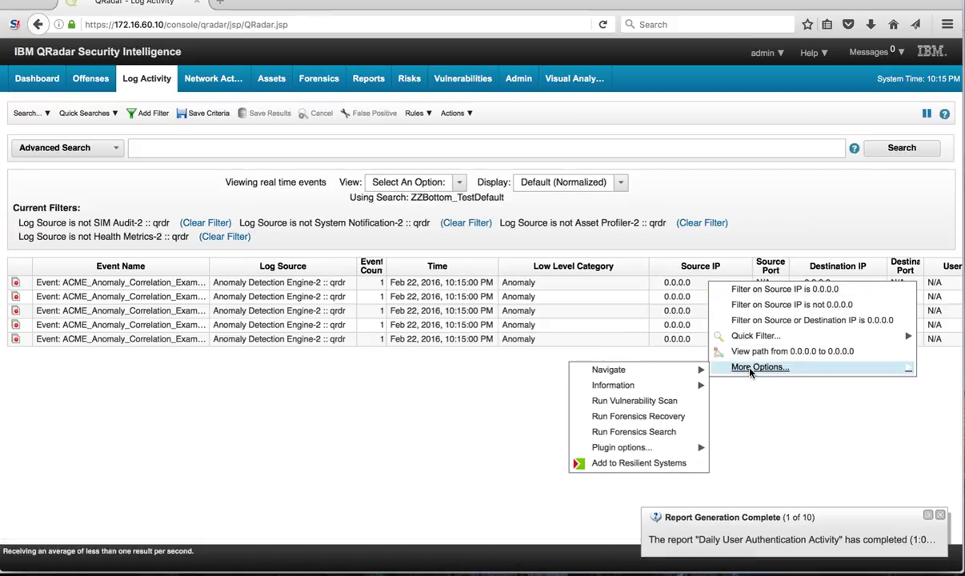
mouse_move(667, 451)
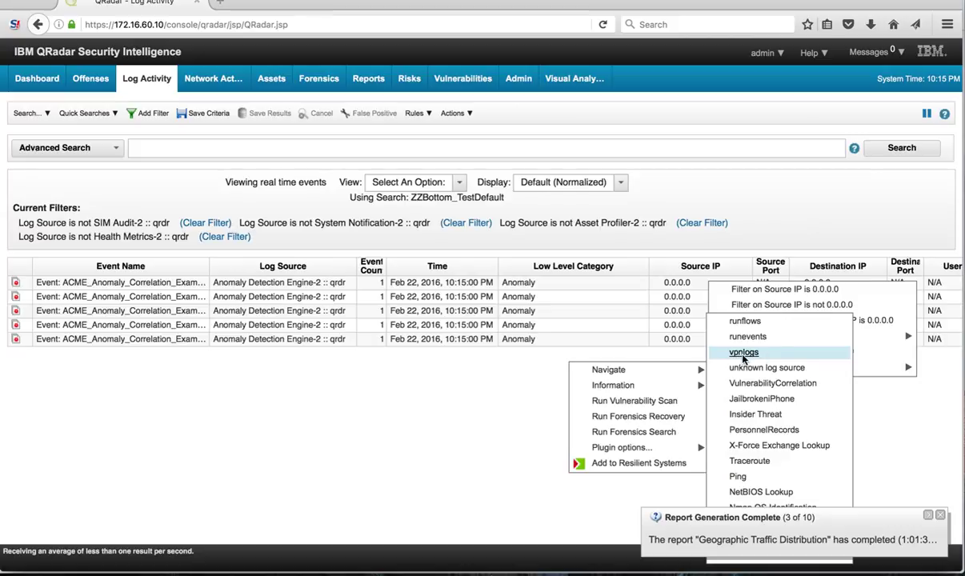
left_click(743, 354)
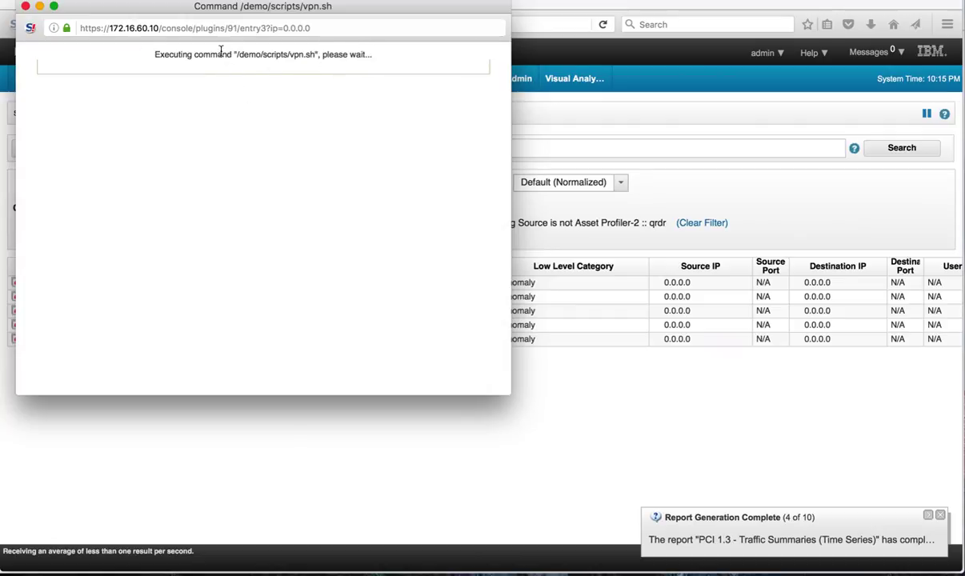
left_click(40, 6)
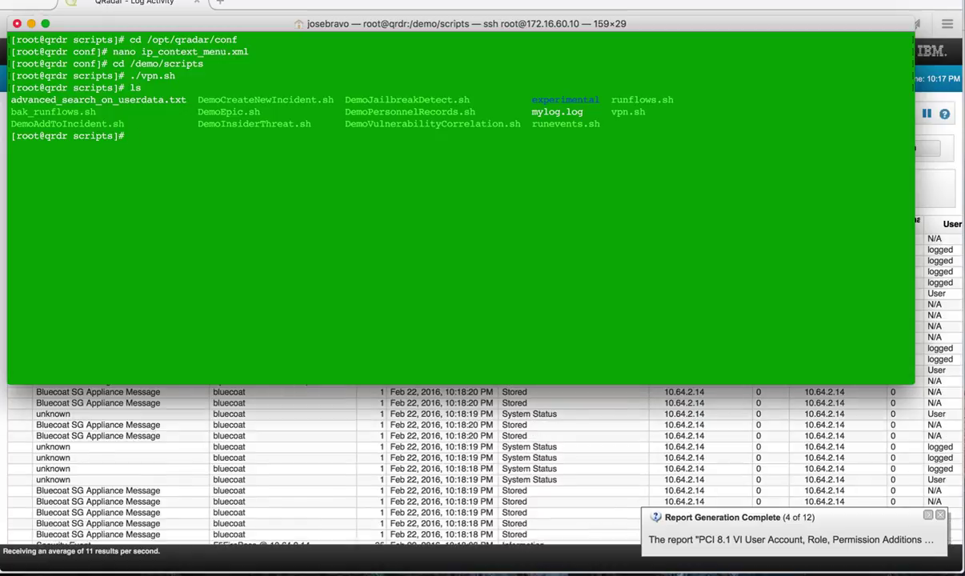
- Open the runflows.sh script from /demo/scripts in nano to view its tcpreplay commands
type("nano")
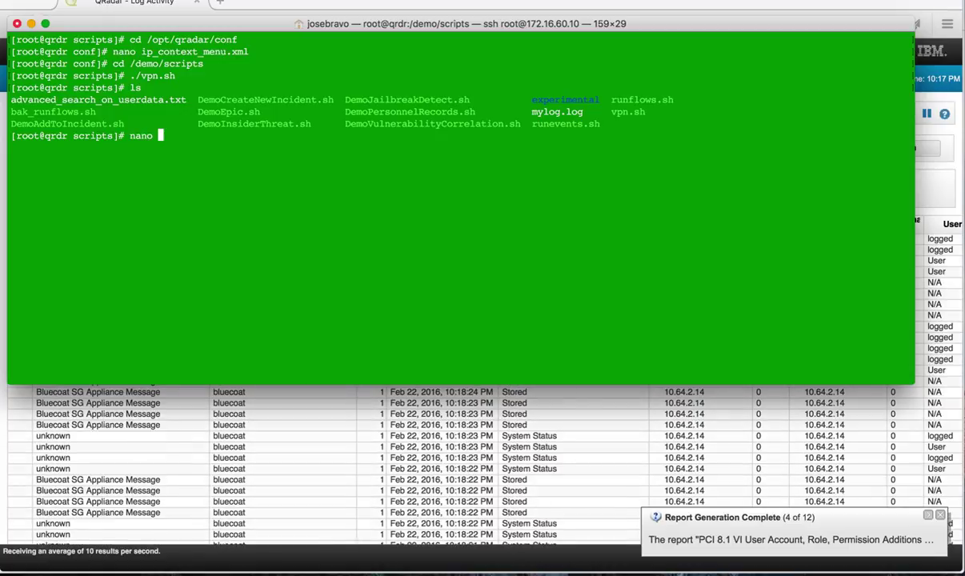
type(" ./")
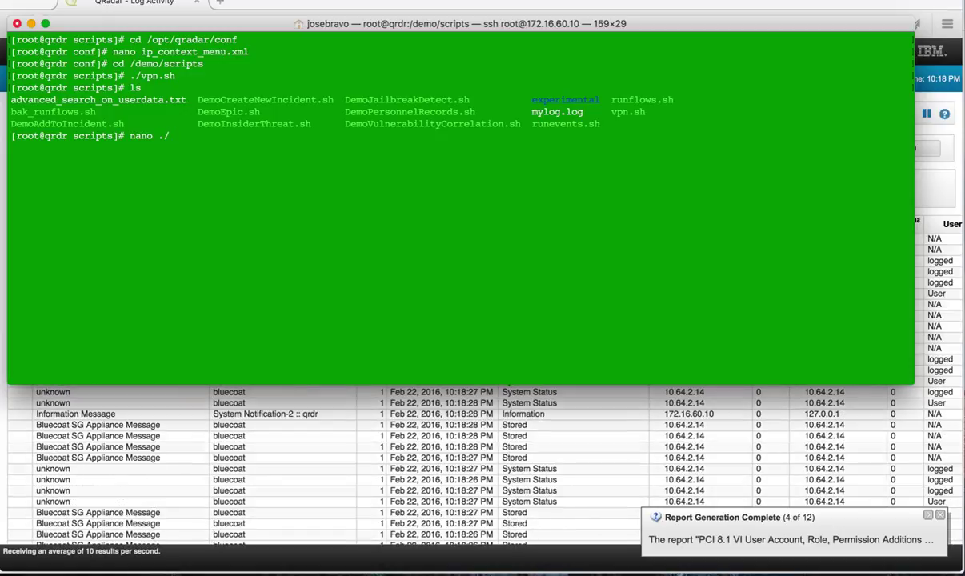
type("runflows")
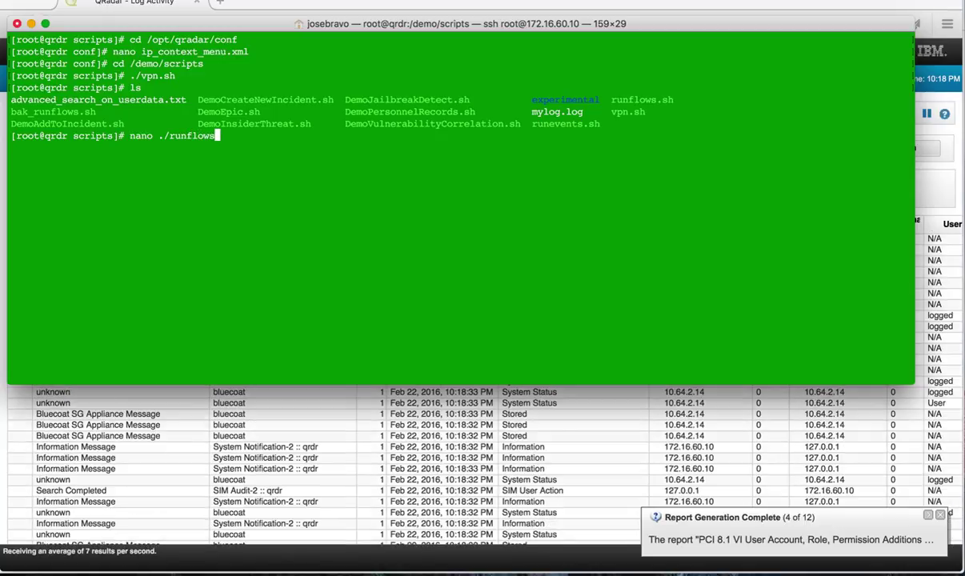
type(".sh")
key("Return")
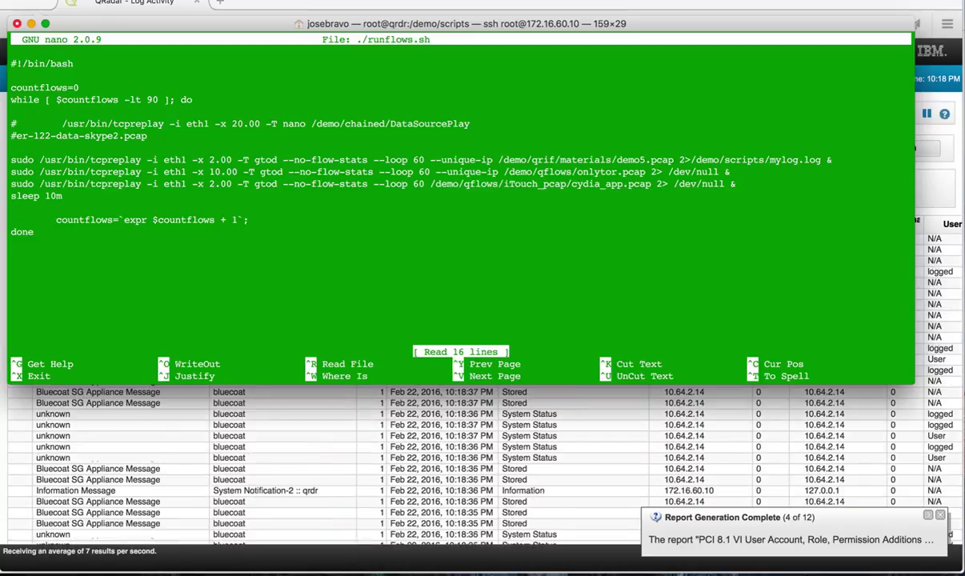